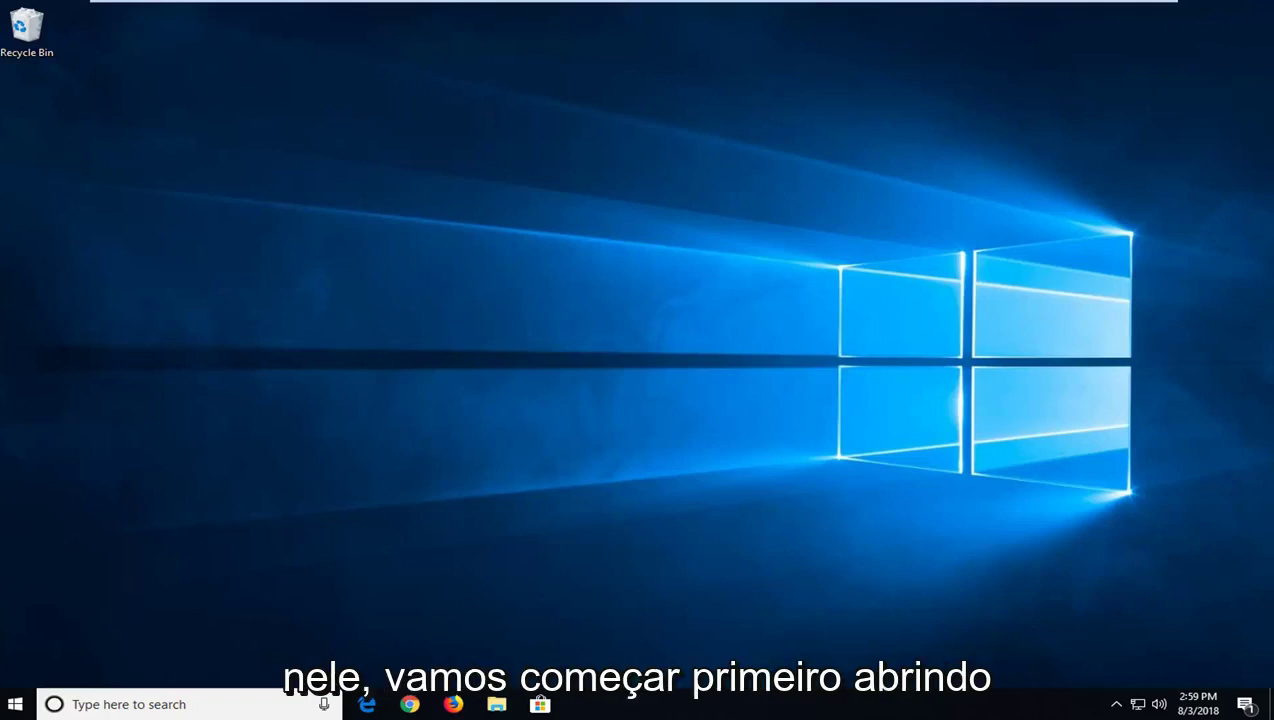
- Open Chrome, go to google.com and search for "qt5core.dll download"
click(410, 705)
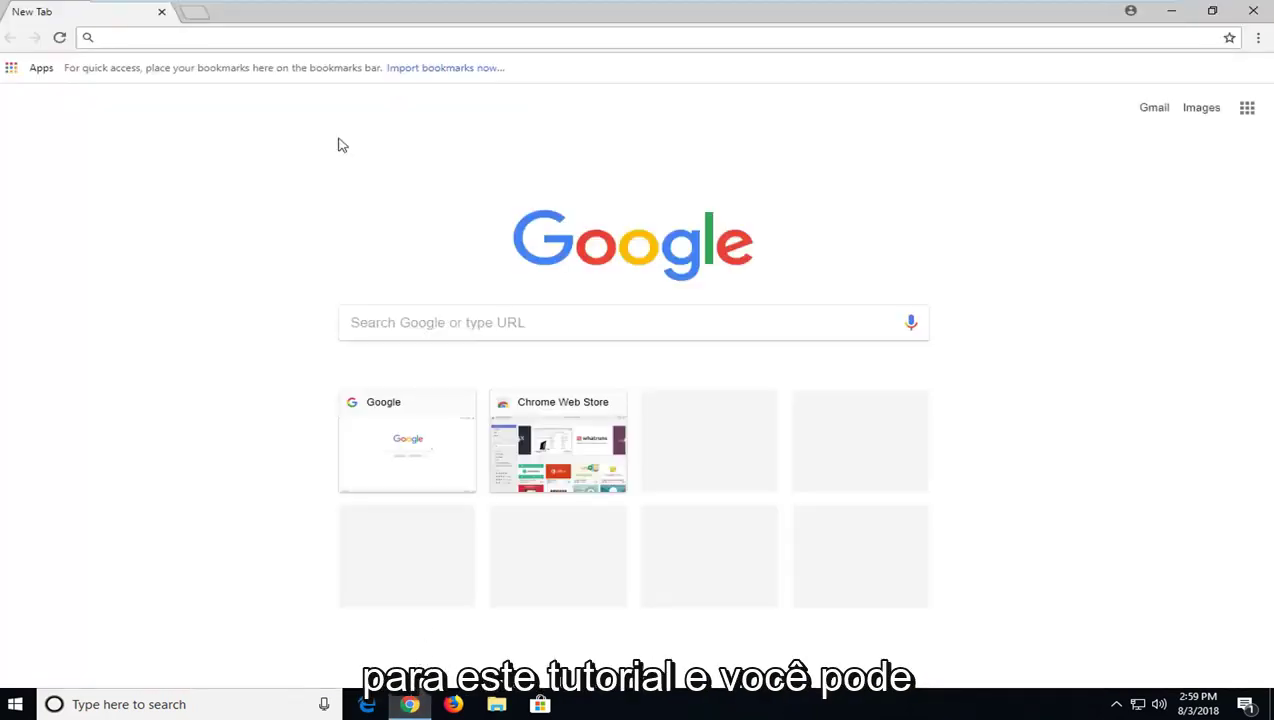
text(google.com)
key(Return)
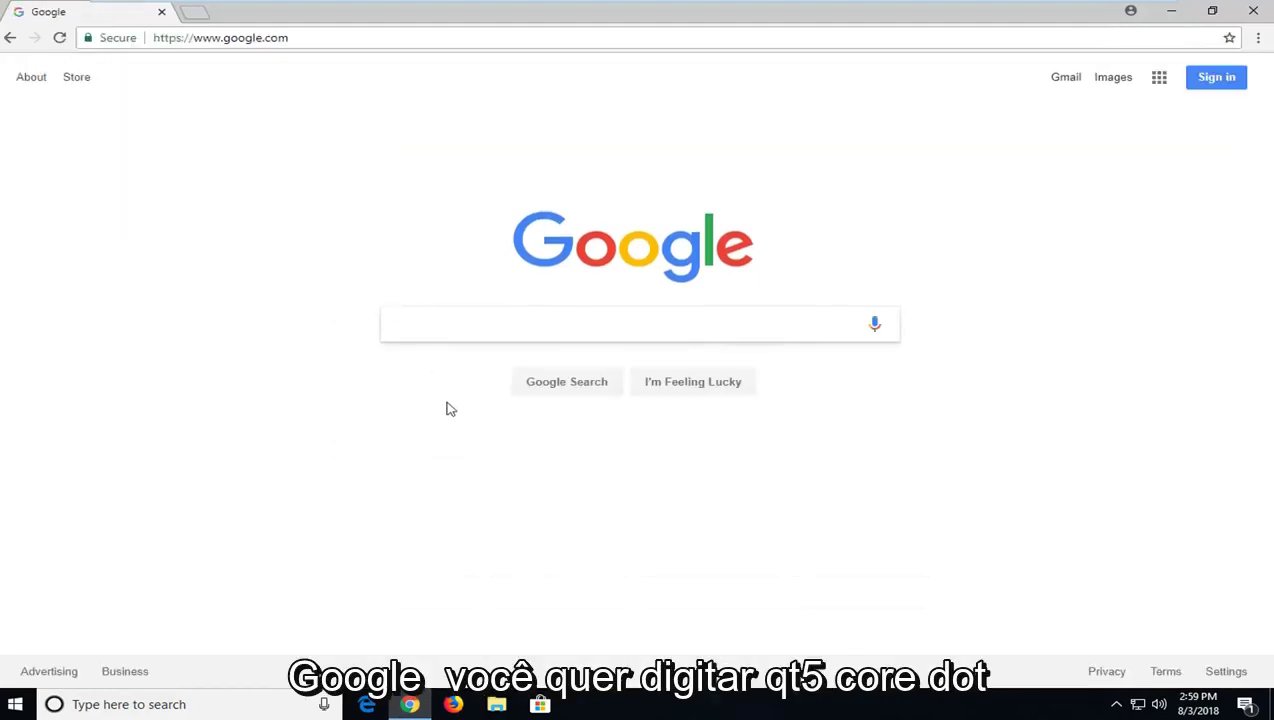
text(qt)
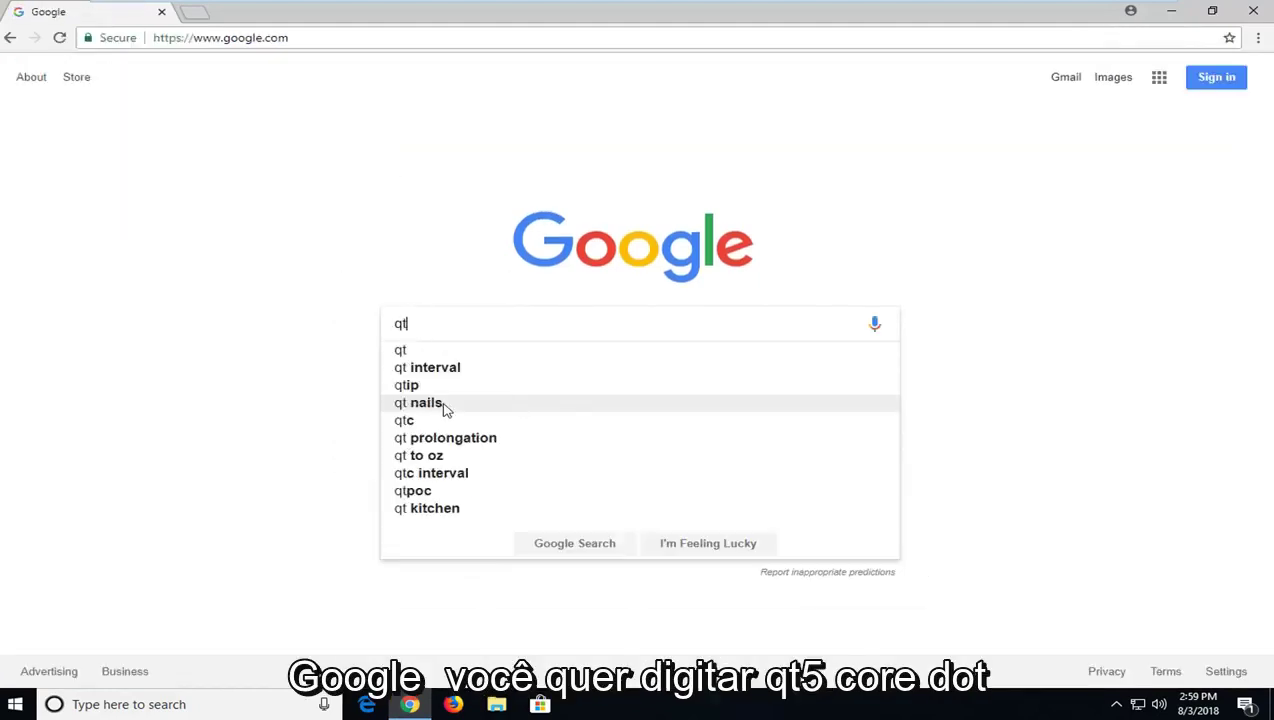
text(5core.dll)
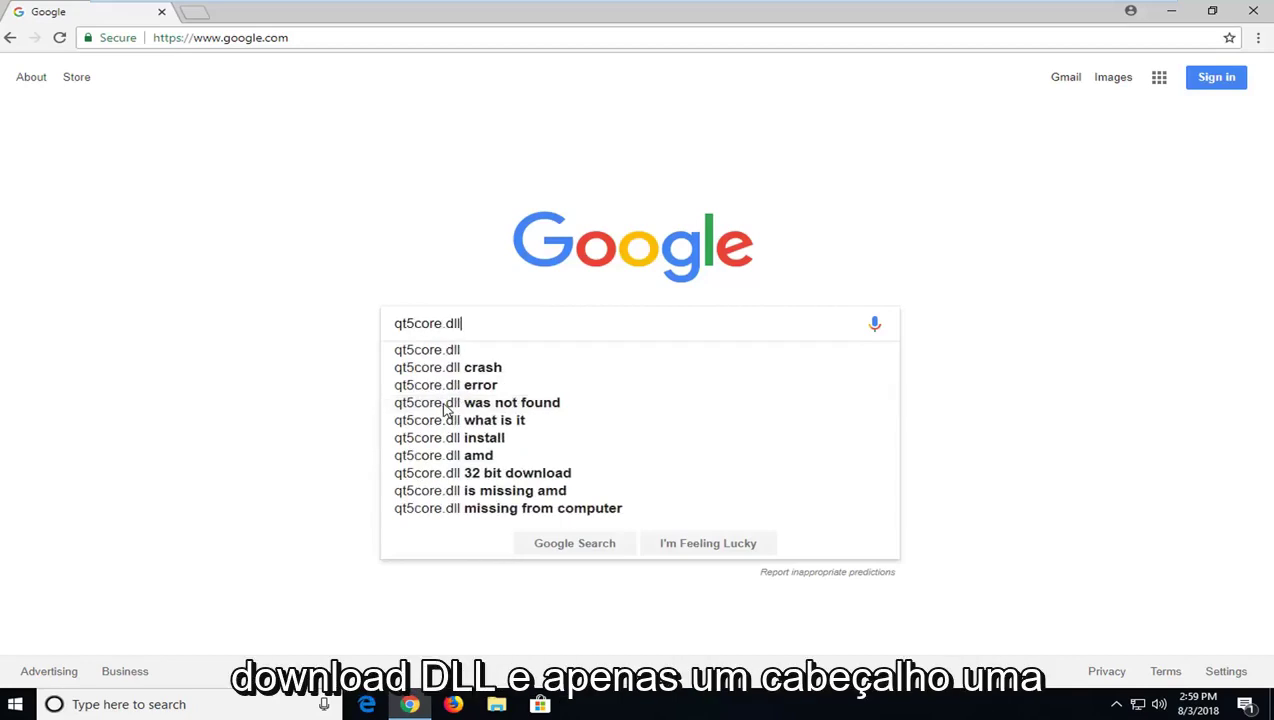
text( download)
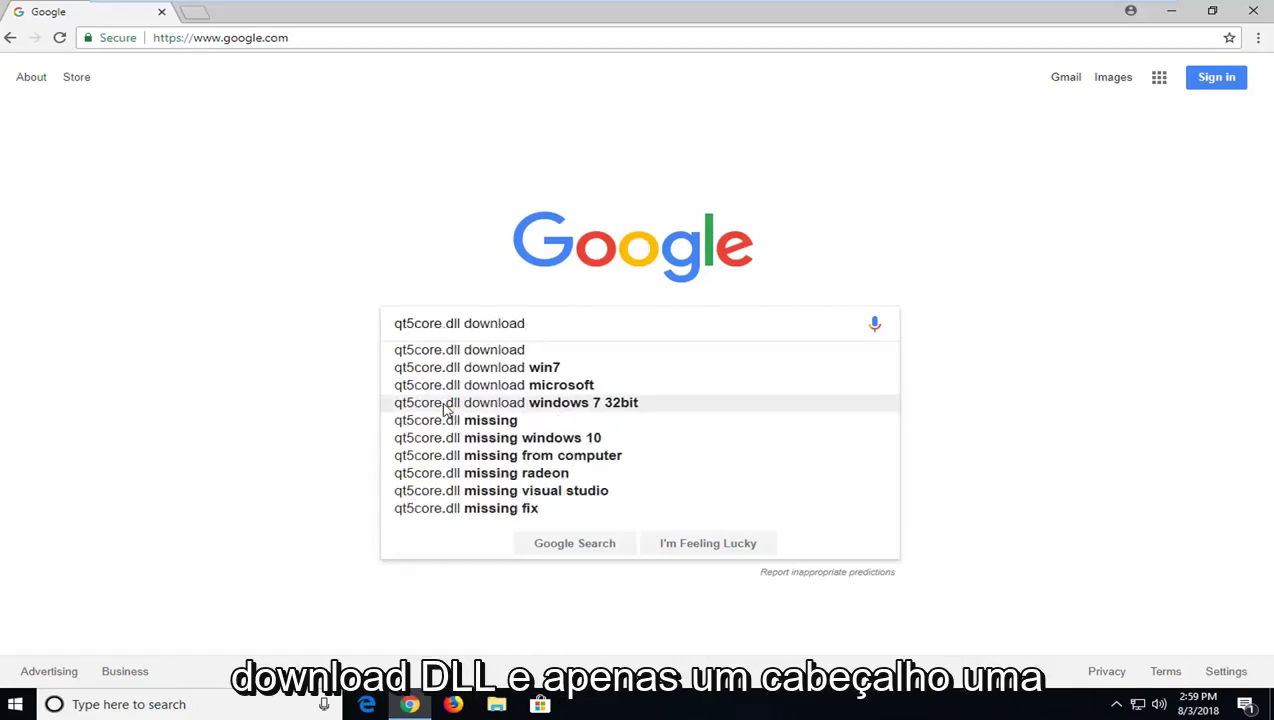
key(Return)
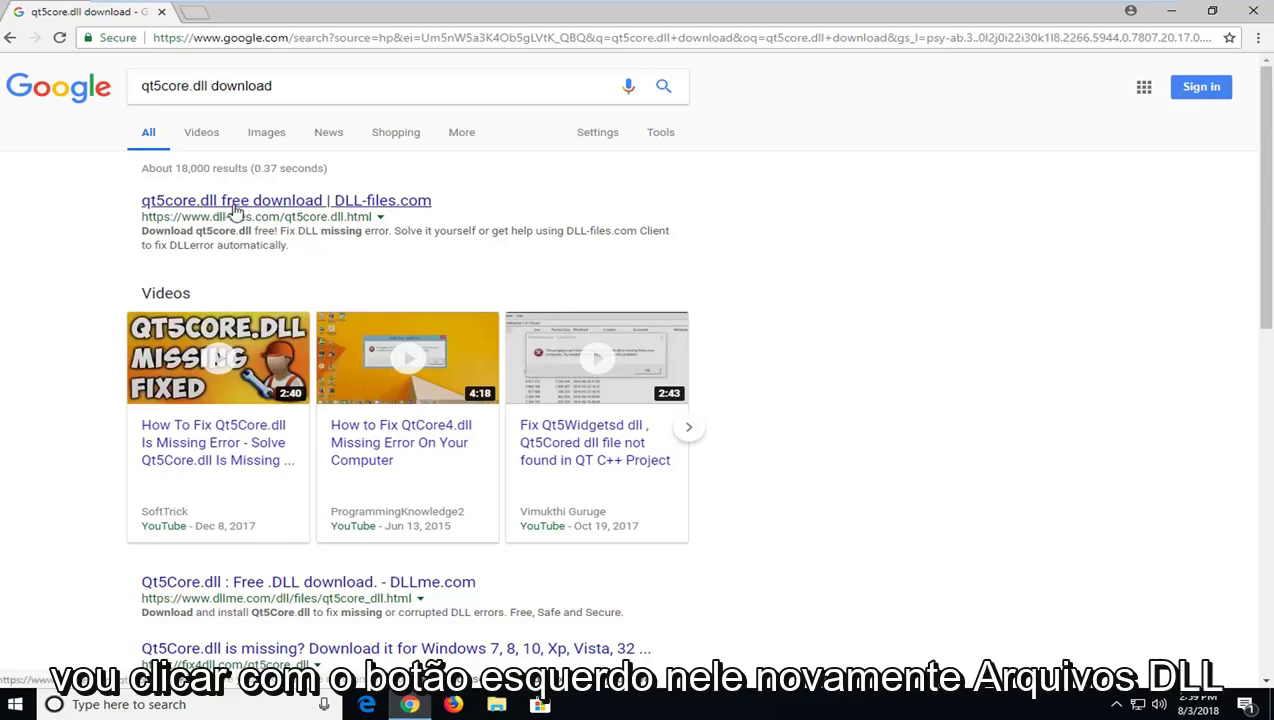
- Open the DLL-files.com result and download the 32-bit version 5.8.0.0 of qt5core.dll
click(333, 207)
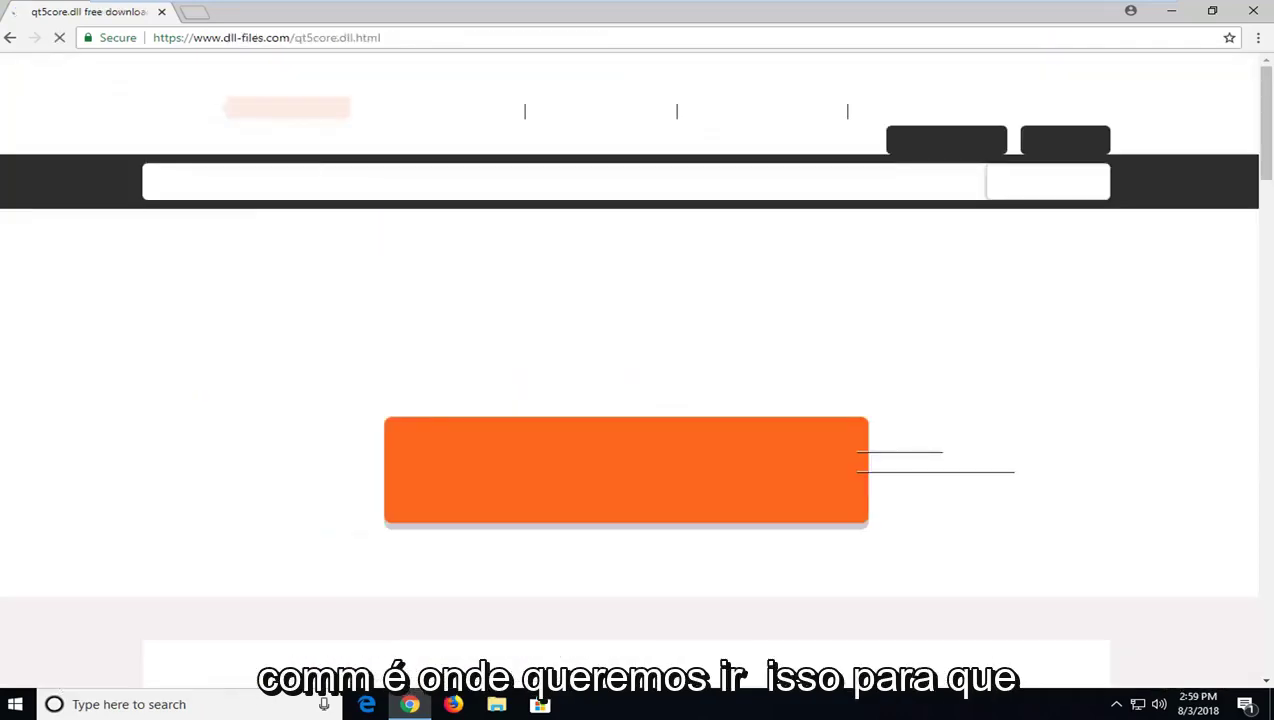
scroll(531, 193, down, 4)
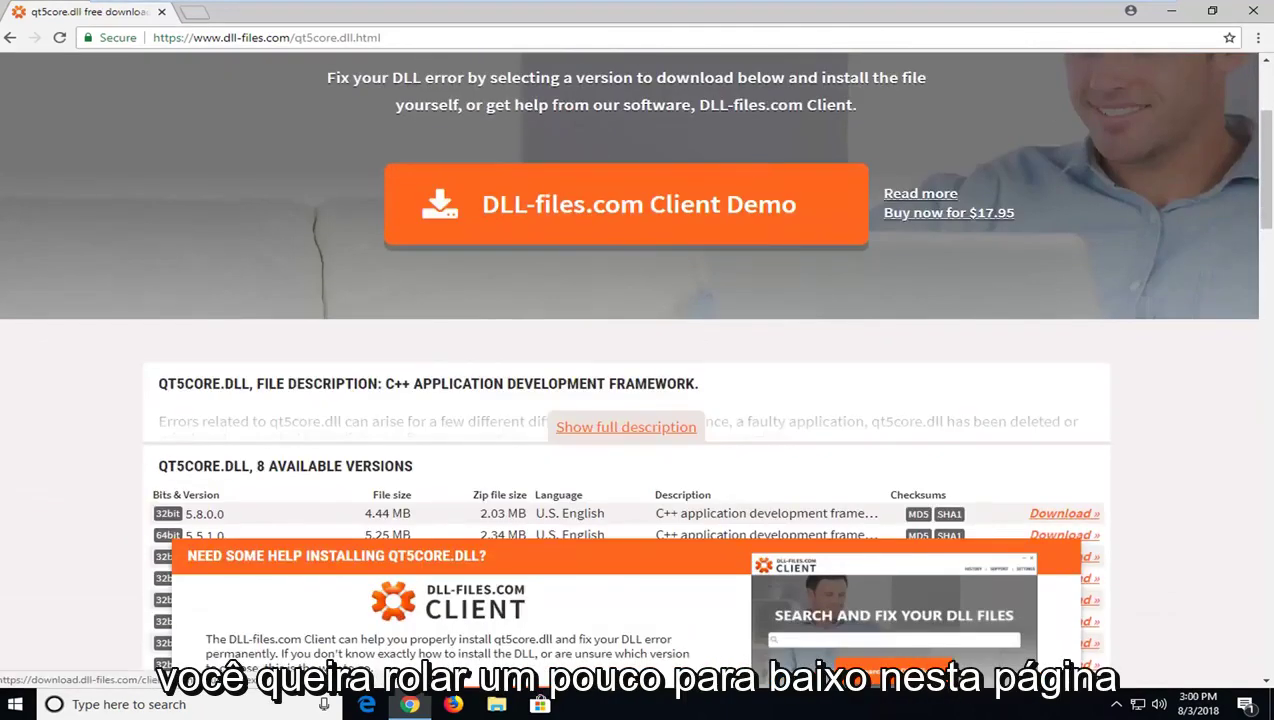
scroll(531, 193, down, 1)
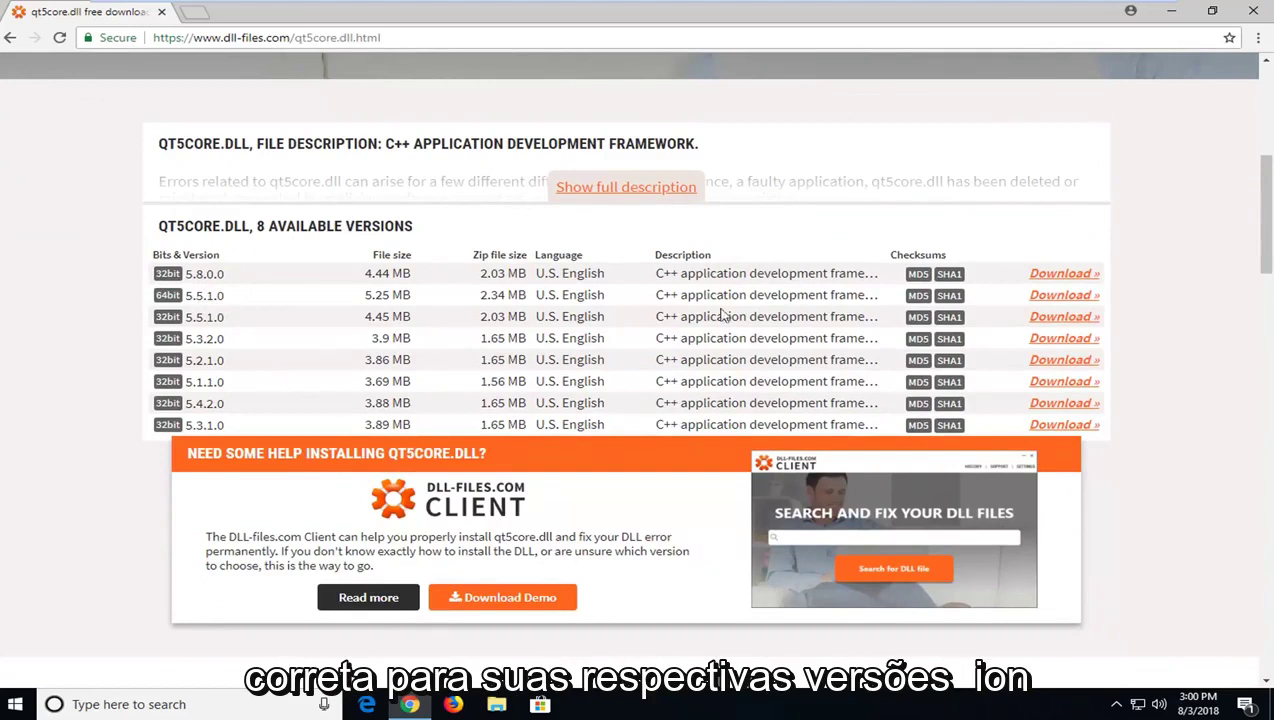
click(1066, 274)
scroll(839, 313, down, 2)
scroll(823, 315, down, 3)
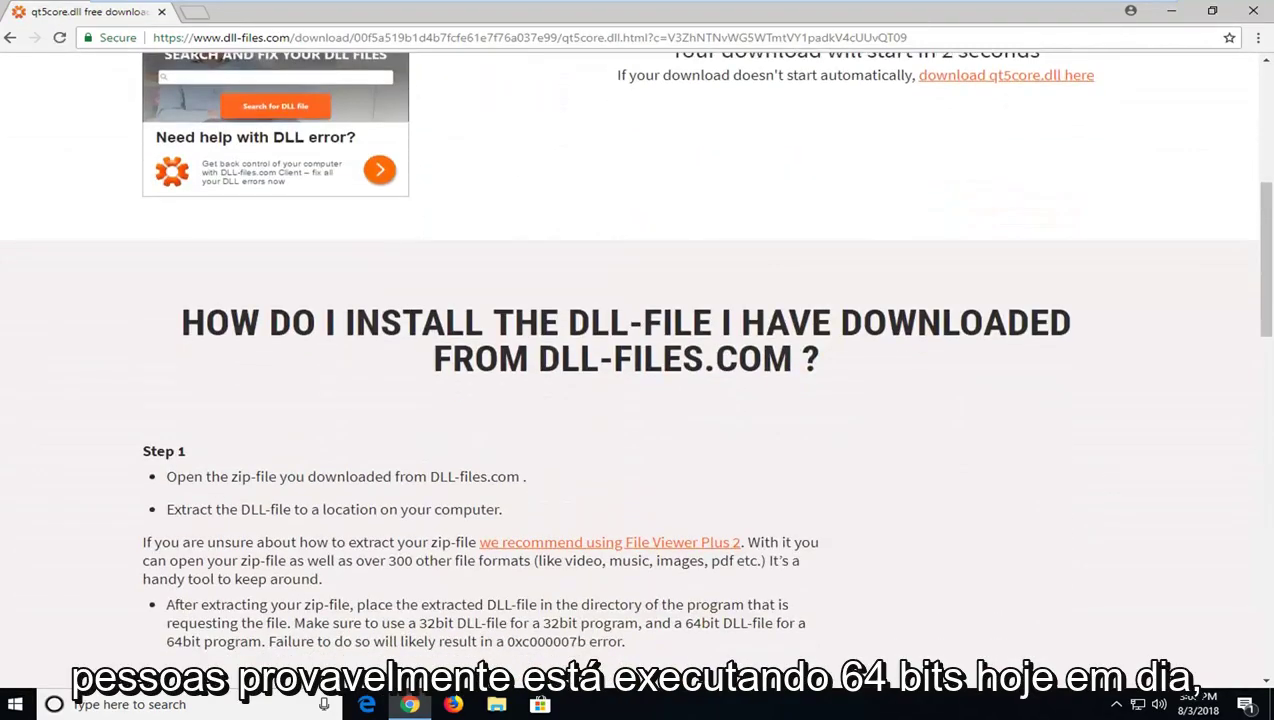
scroll(776, 327, up, 2)
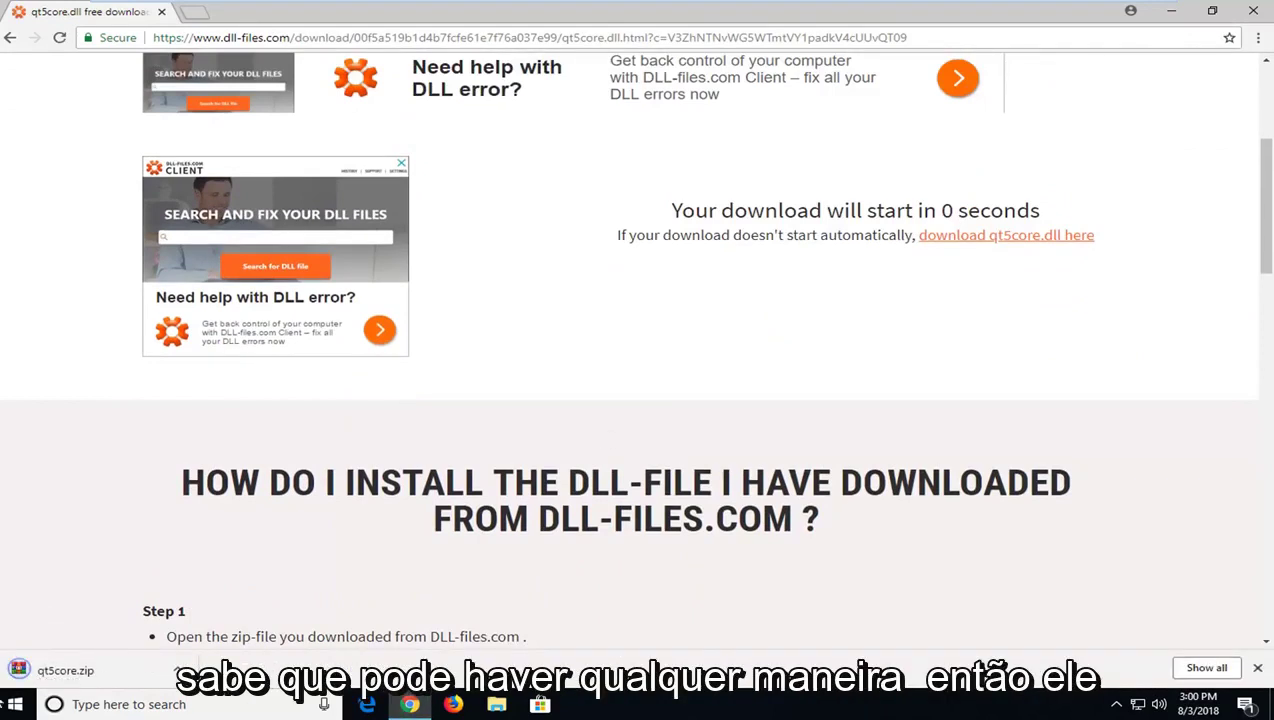
- Open the downloaded qt5core.zip, minimize the browser, extract Qt5Core.dll to the desktop and close the archive
click(122, 670)
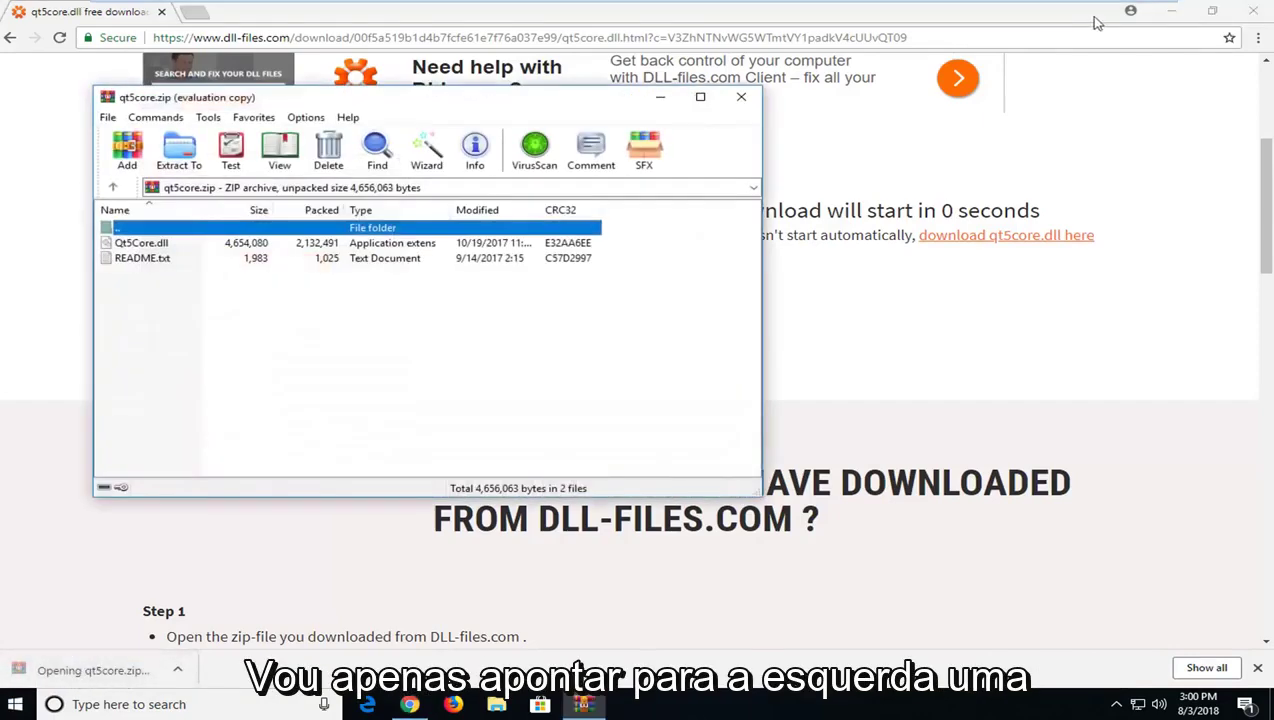
click(1100, 10)
click(1172, 10)
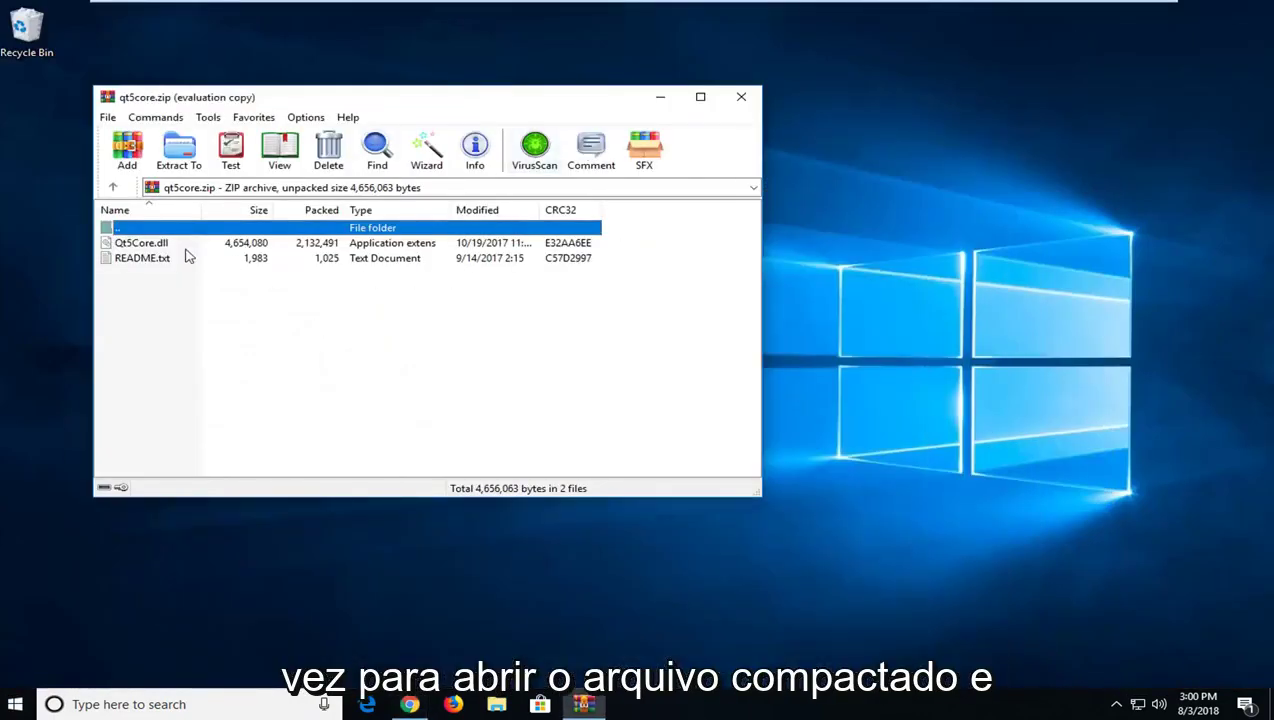
click(153, 246)
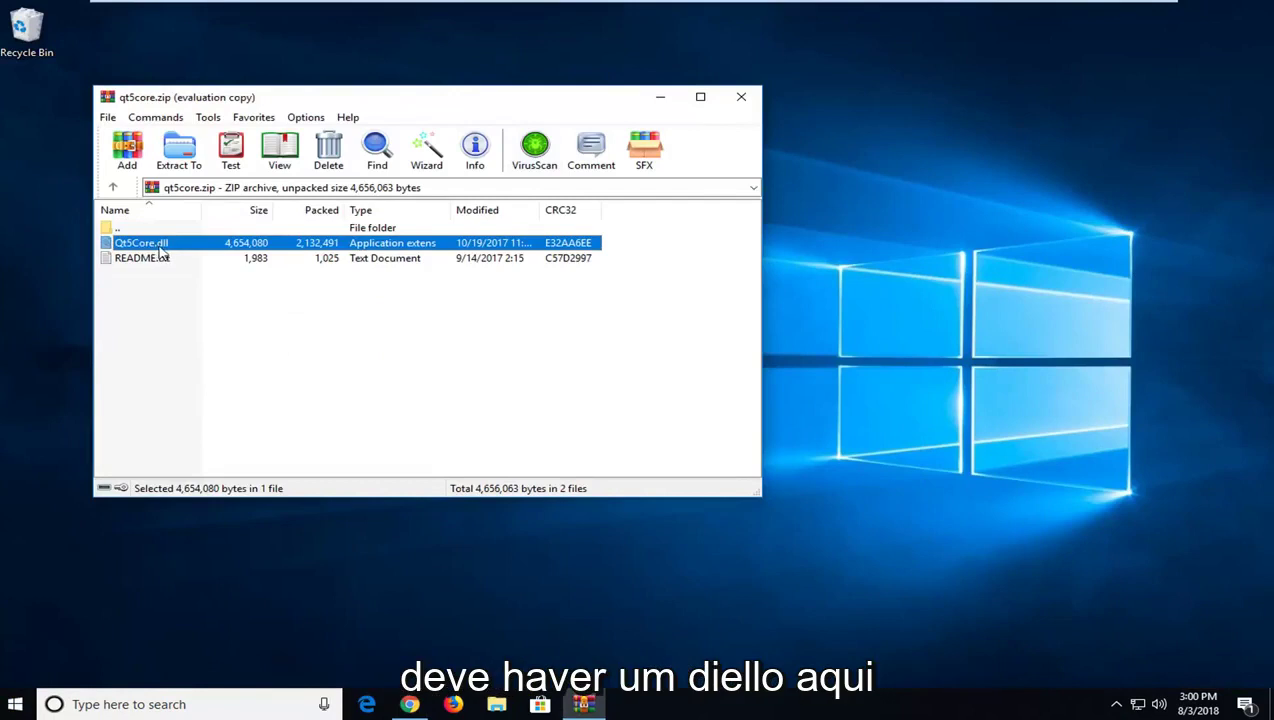
drag(160, 251, 728, 275)
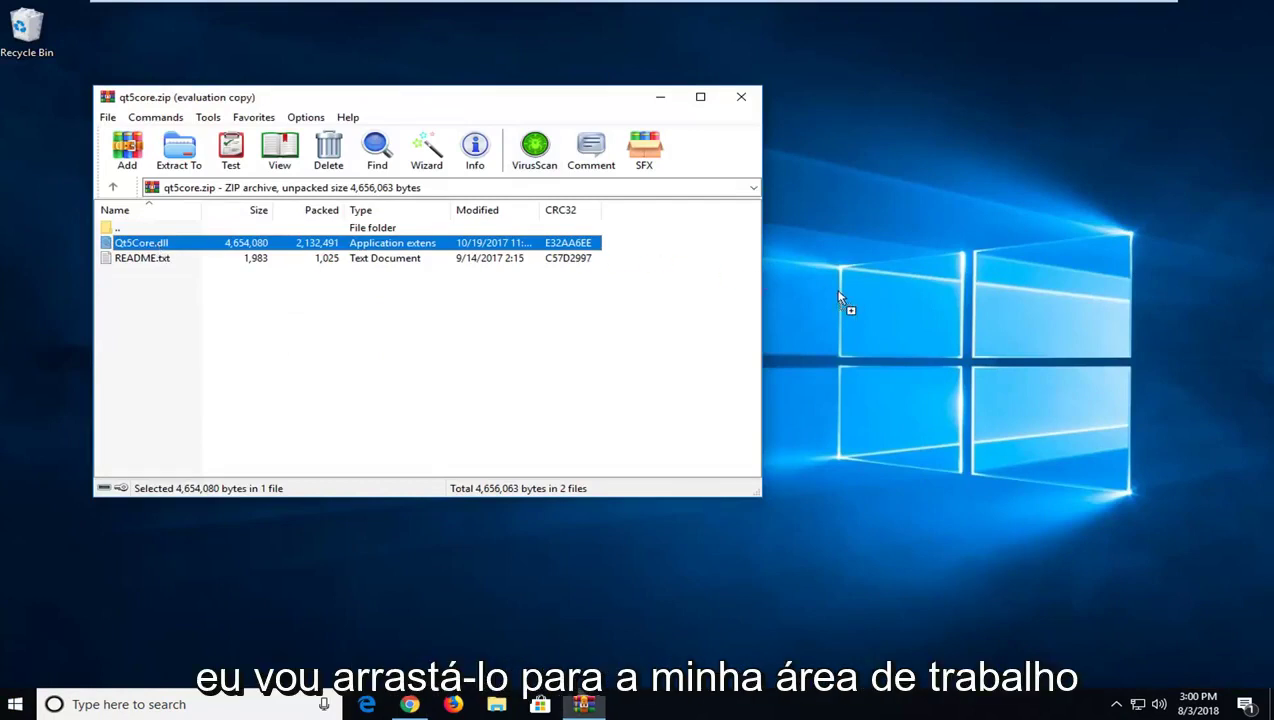
drag(840, 297, 35, 220)
click(741, 97)
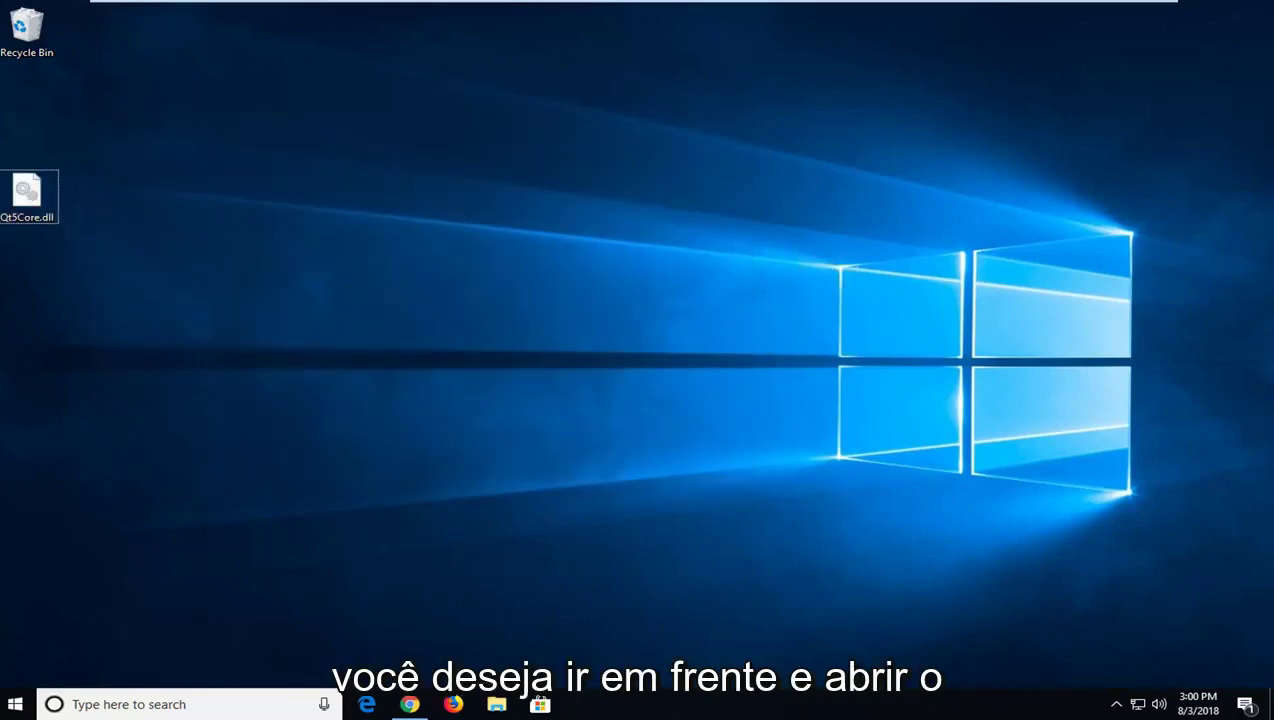
- Find and open File Explorer, and go to the Windows folder on Local Disk (C:)
click(17, 703)
text(windows explorer)
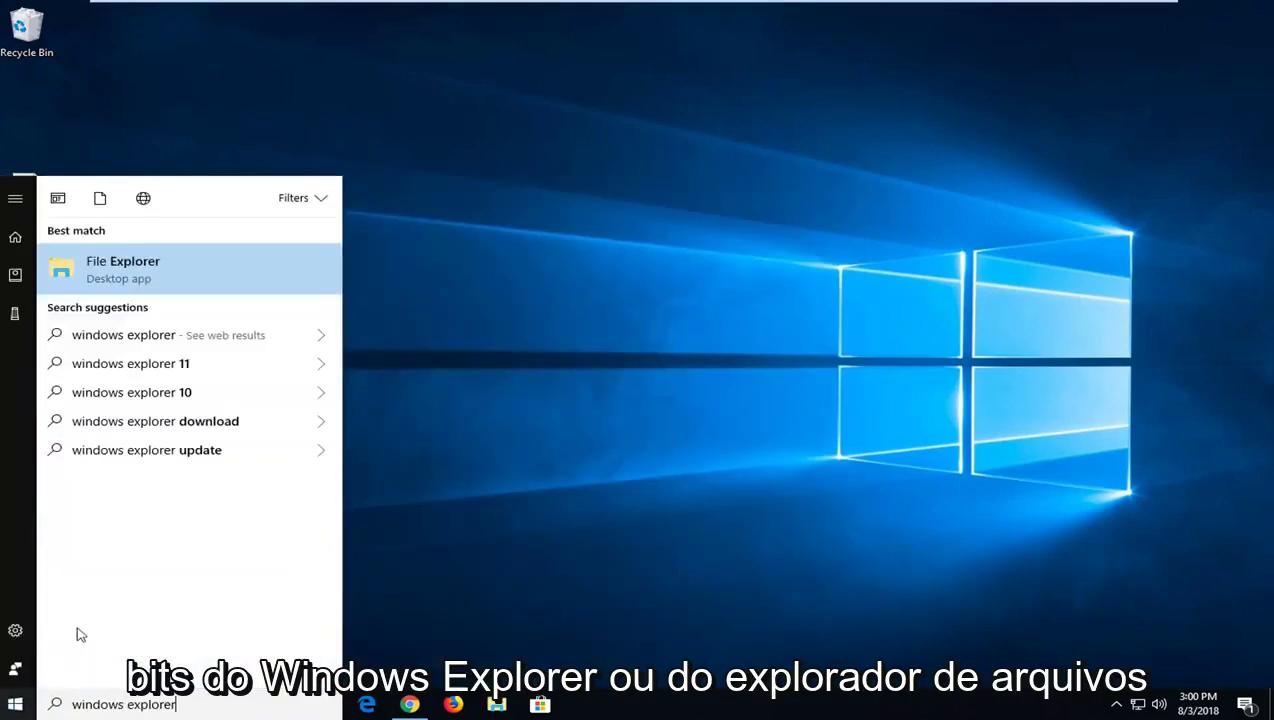
click(137, 269)
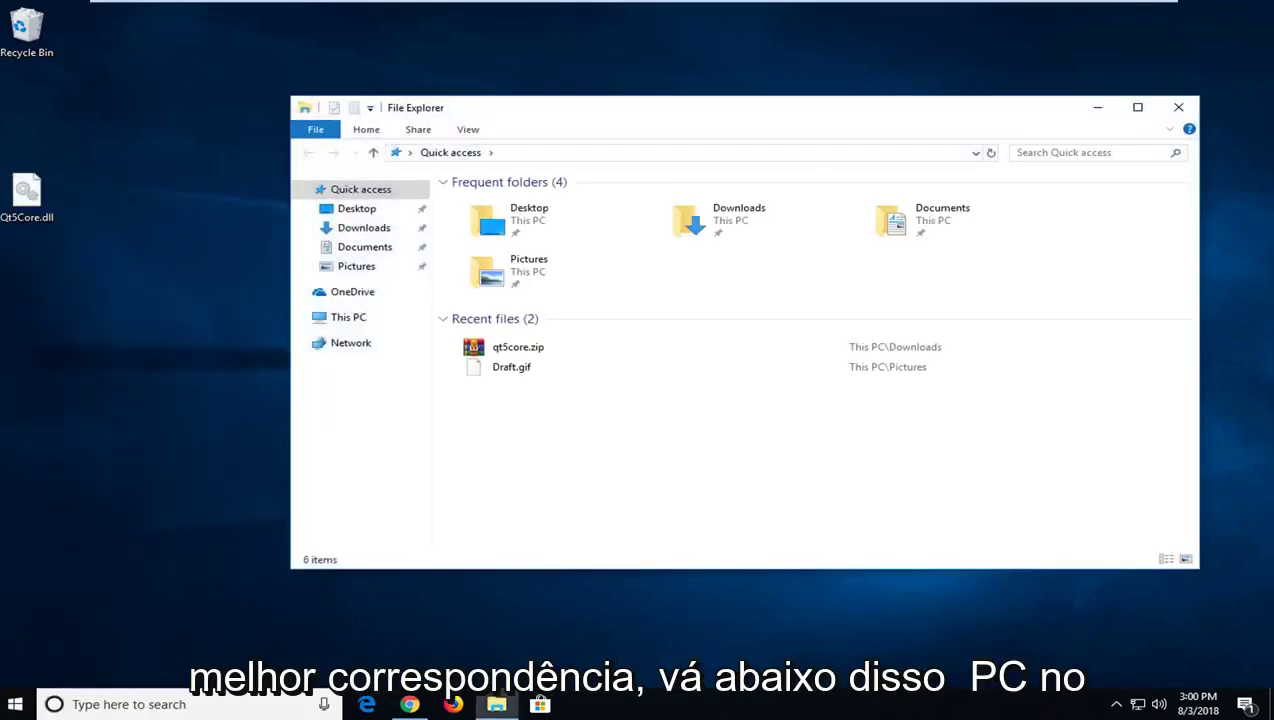
click(348, 320)
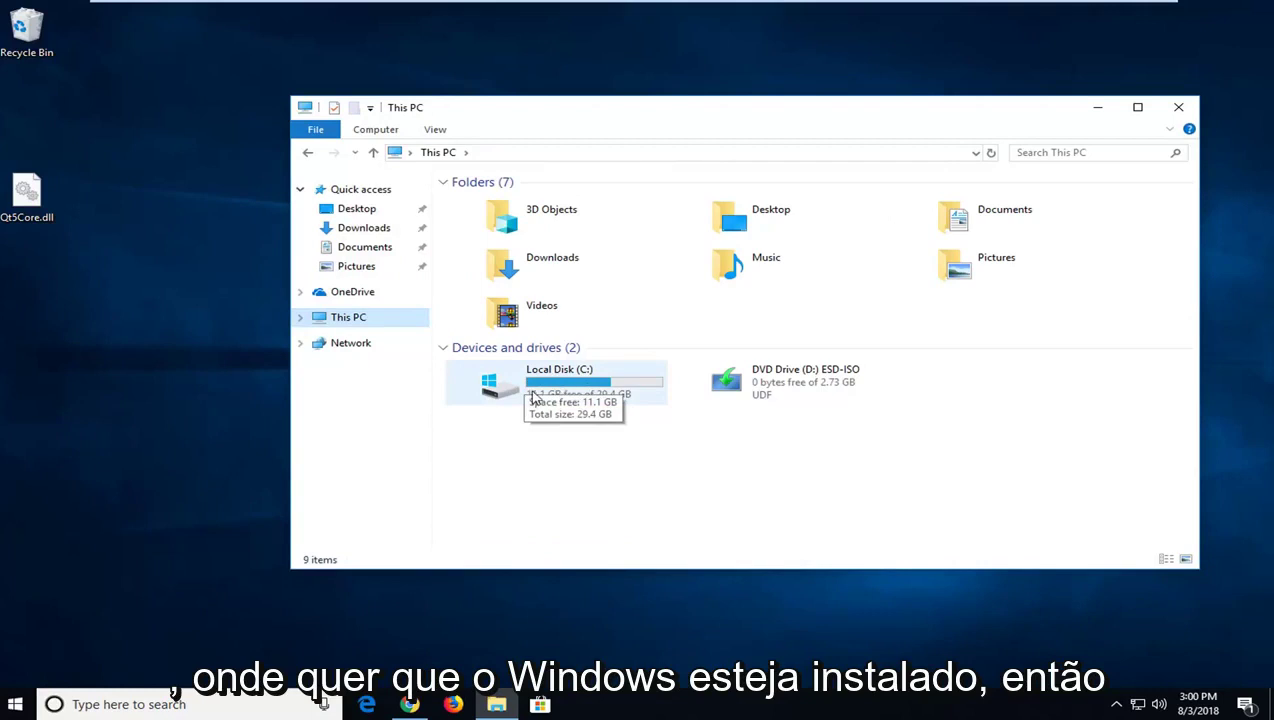
double_click(522, 393)
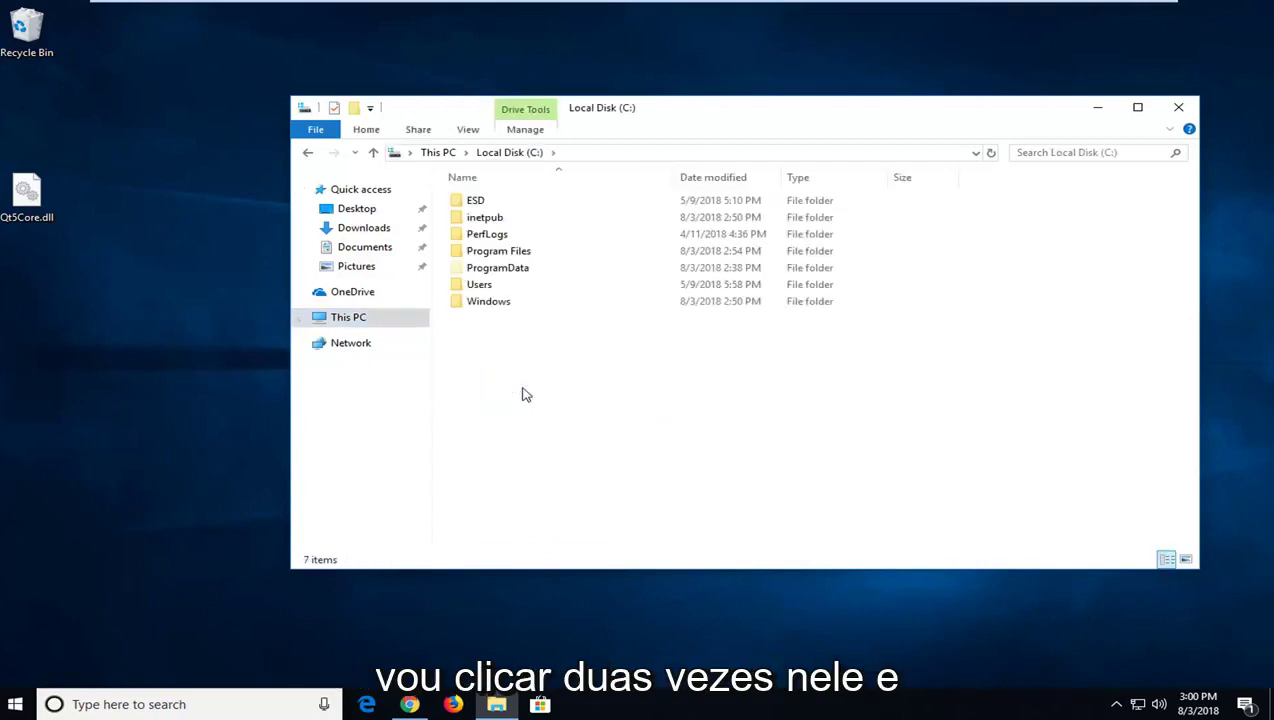
double_click(490, 301)
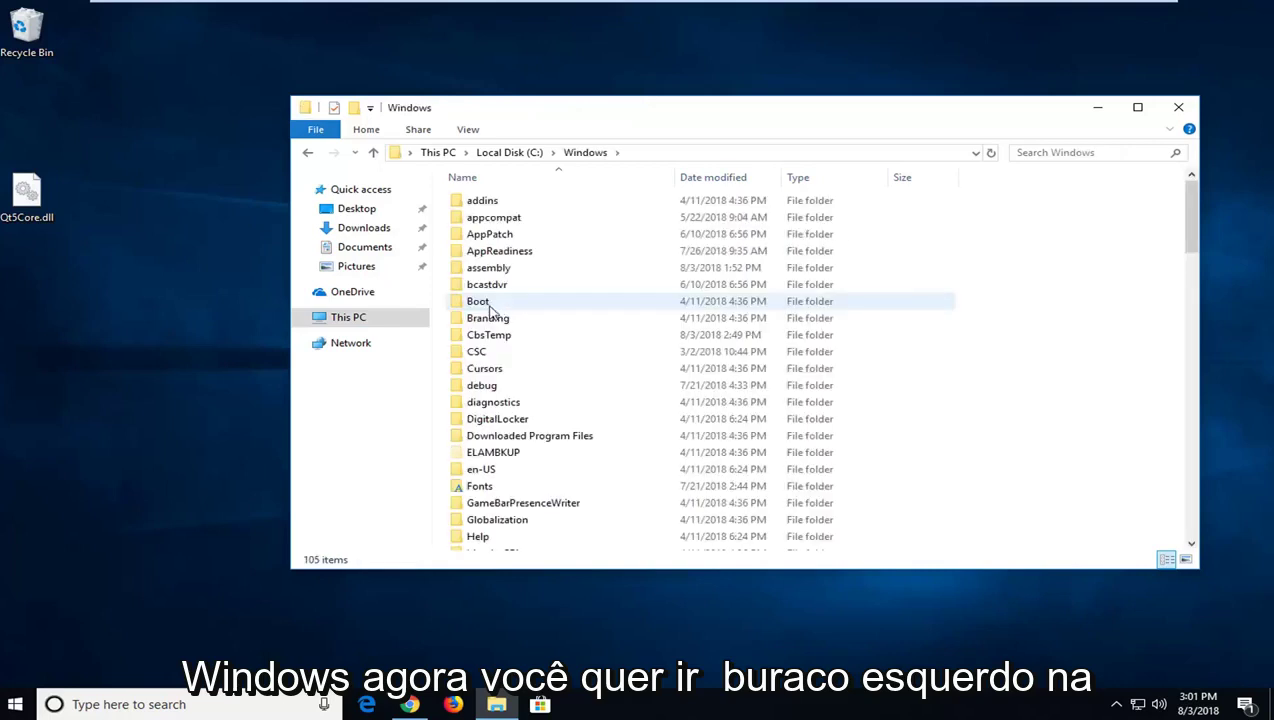
- Check the hidden files and folders setting in the Folder Options view settings and accept the dialog
click(469, 130)
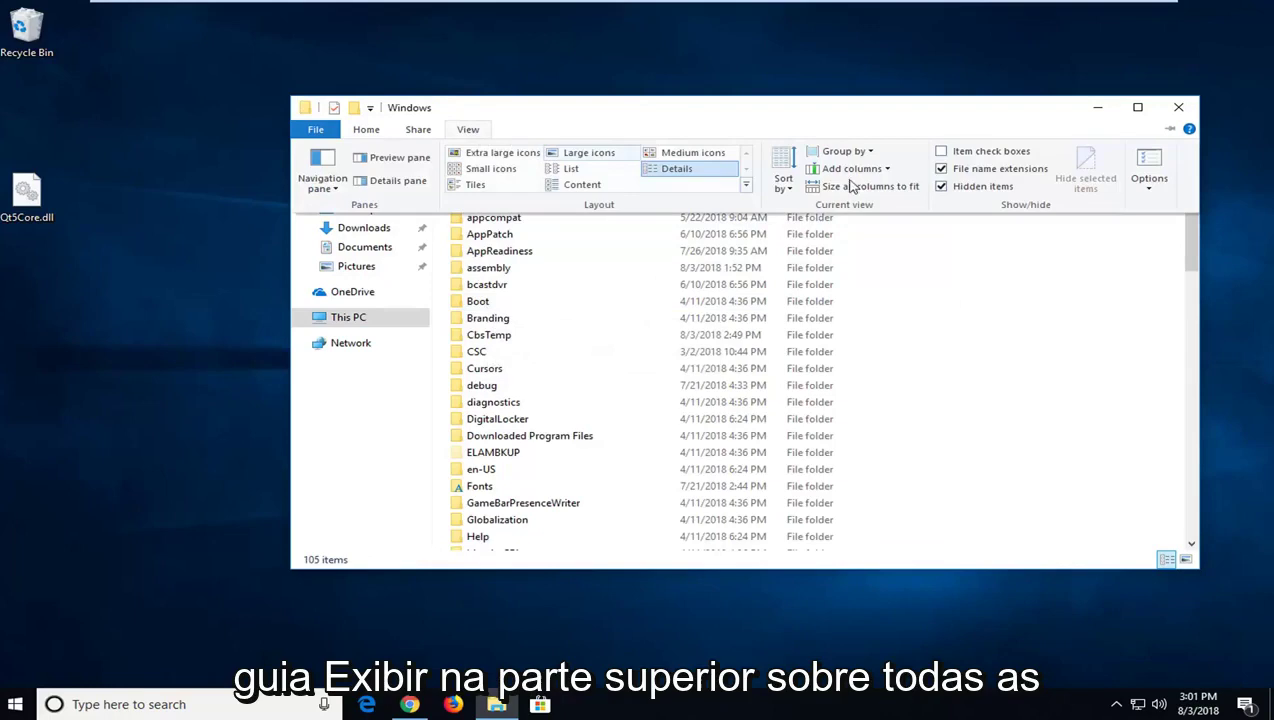
click(1148, 168)
drag(540, 198, 760, 158)
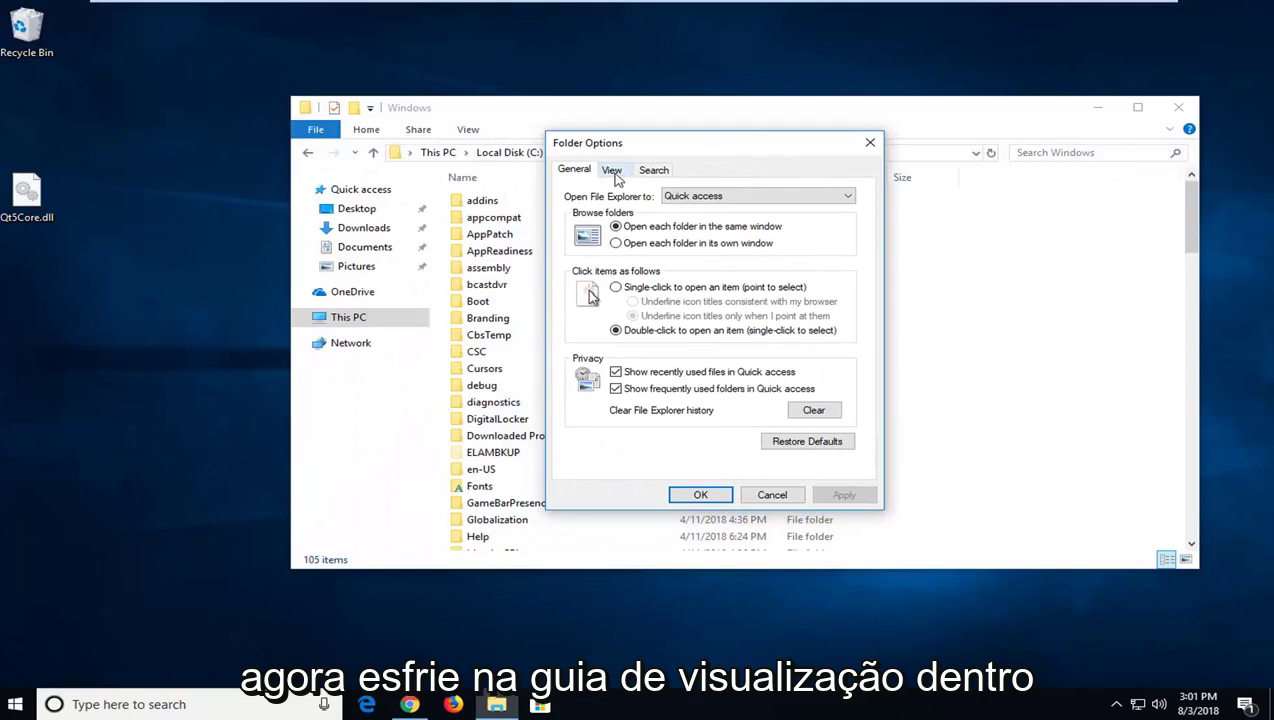
click(613, 173)
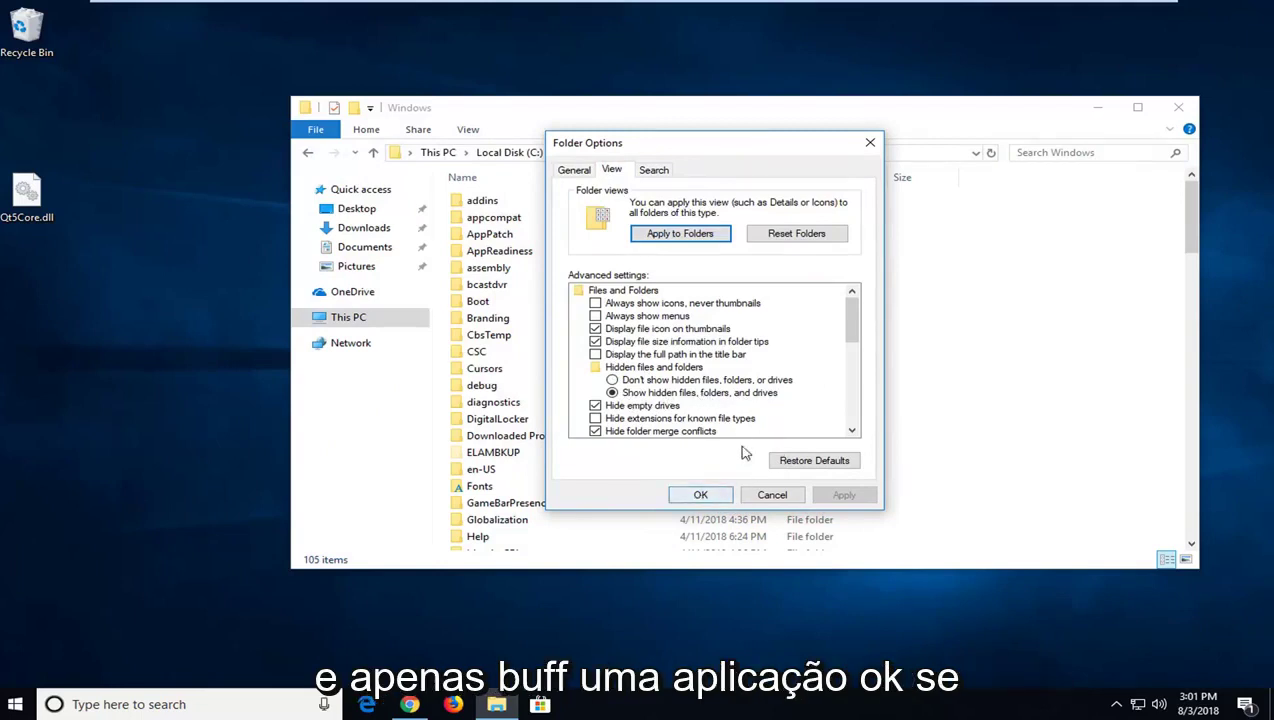
click(705, 496)
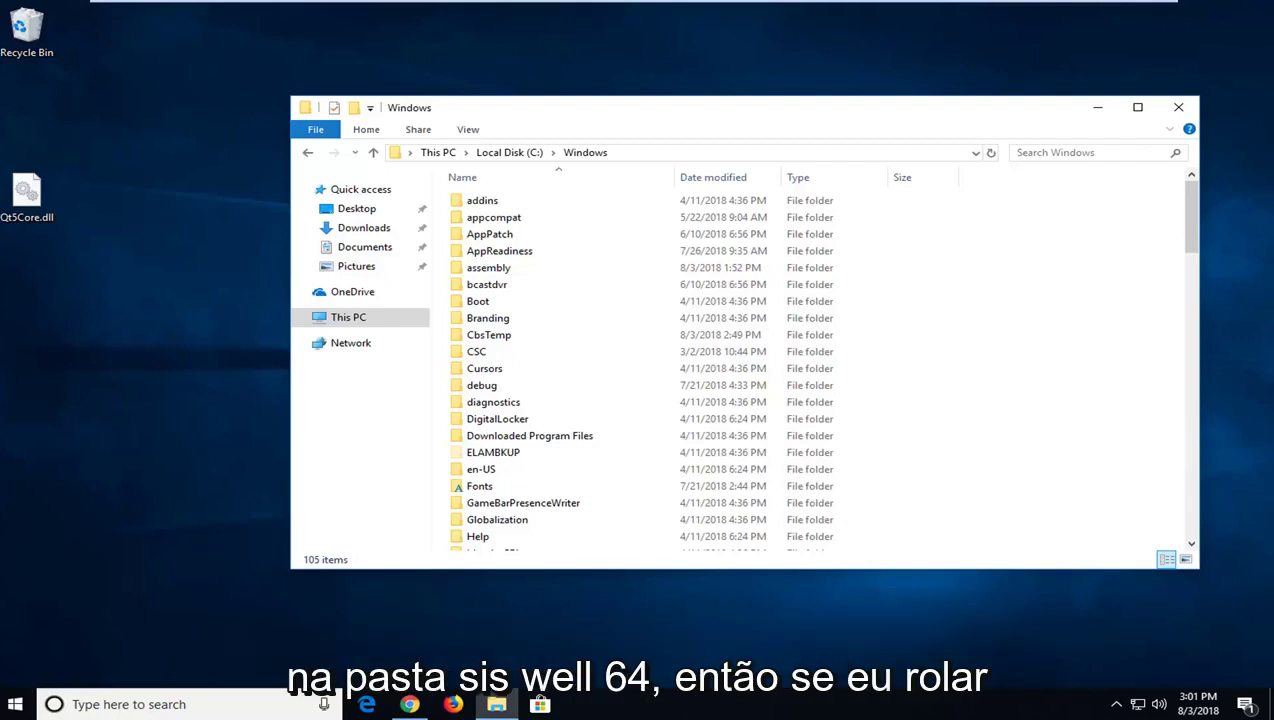
- Locate the System32 folder inside the Windows folder and open it
scroll(576, 410, down, 14)
click(567, 408)
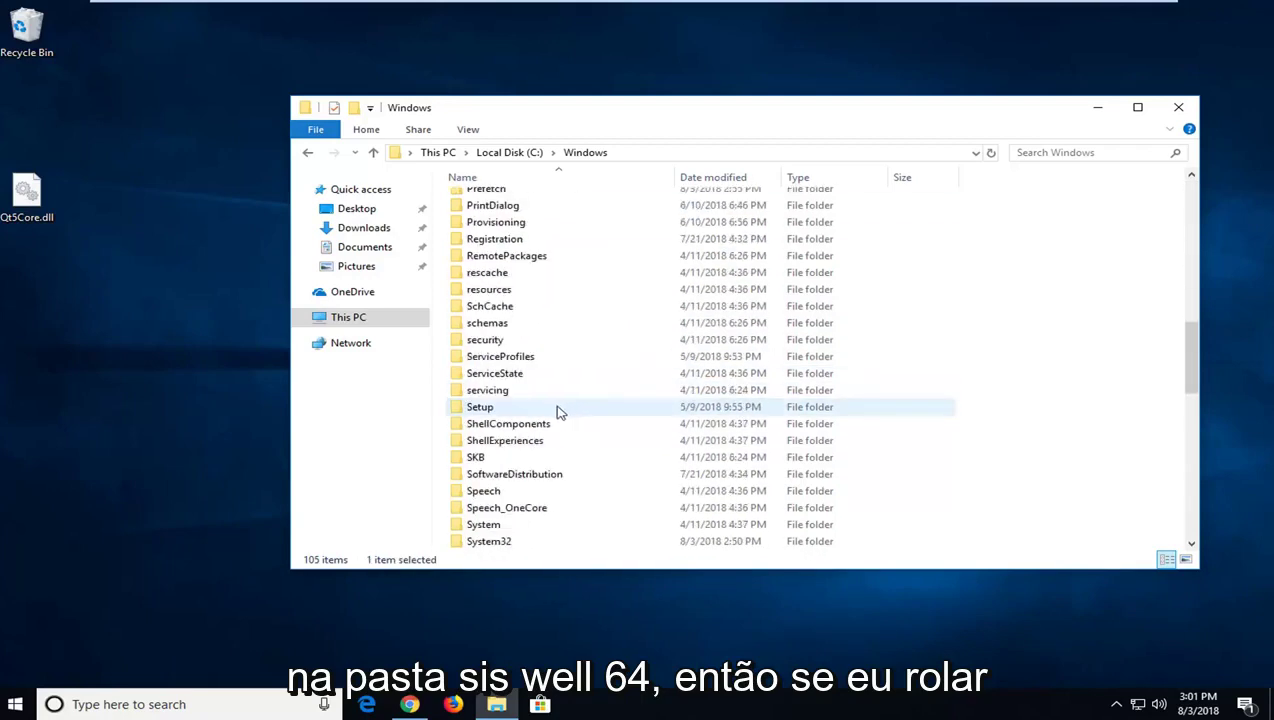
scroll(560, 412, down, 2)
double_click(489, 442)
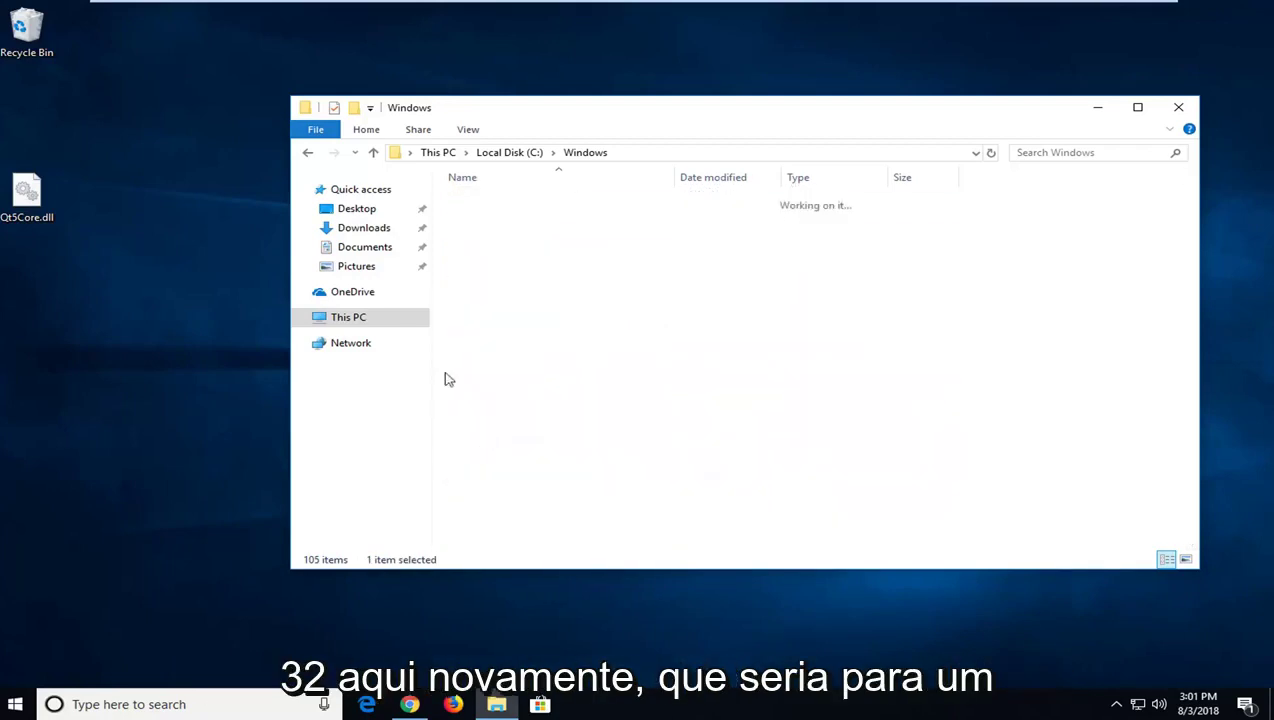
click(308, 156)
scroll(648, 378, down, 4)
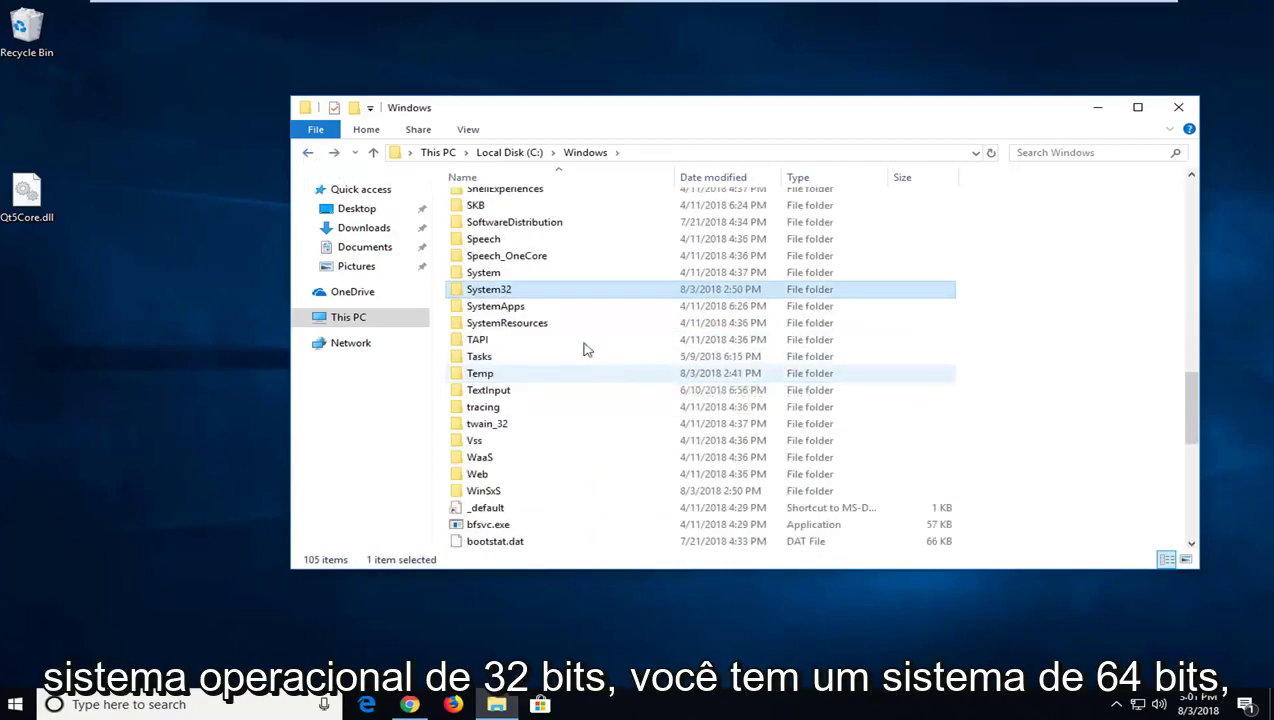
scroll(507, 343, up, 1)
scroll(507, 343, up, 3)
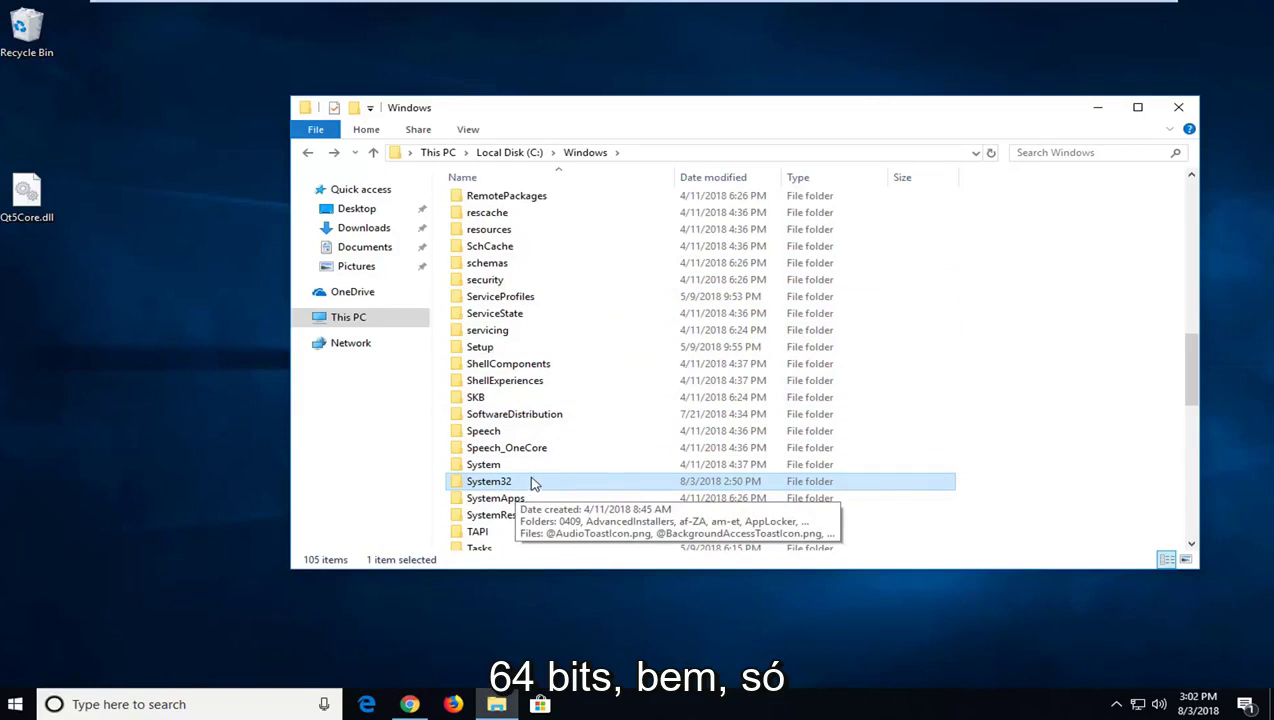
double_click(515, 483)
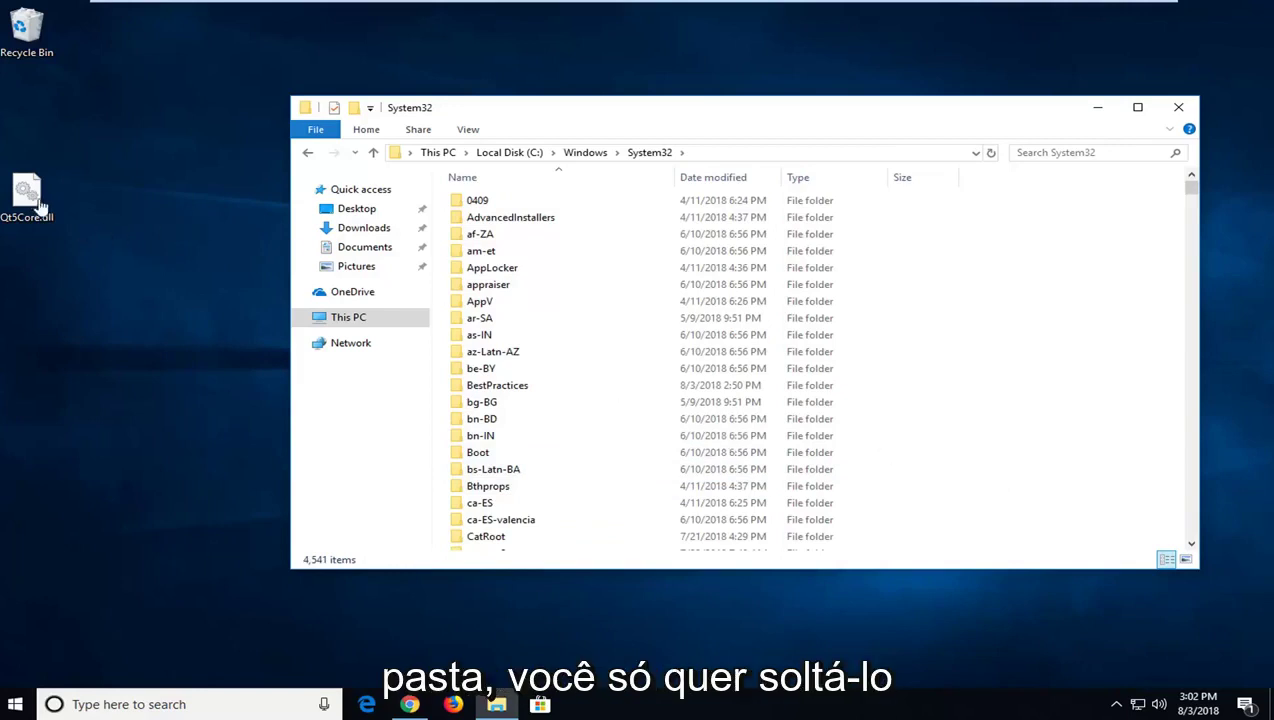
- Move Qt5Core.dll from the desktop into System32 with administrator permission, and close the folder window
drag(36, 200, 1047, 288)
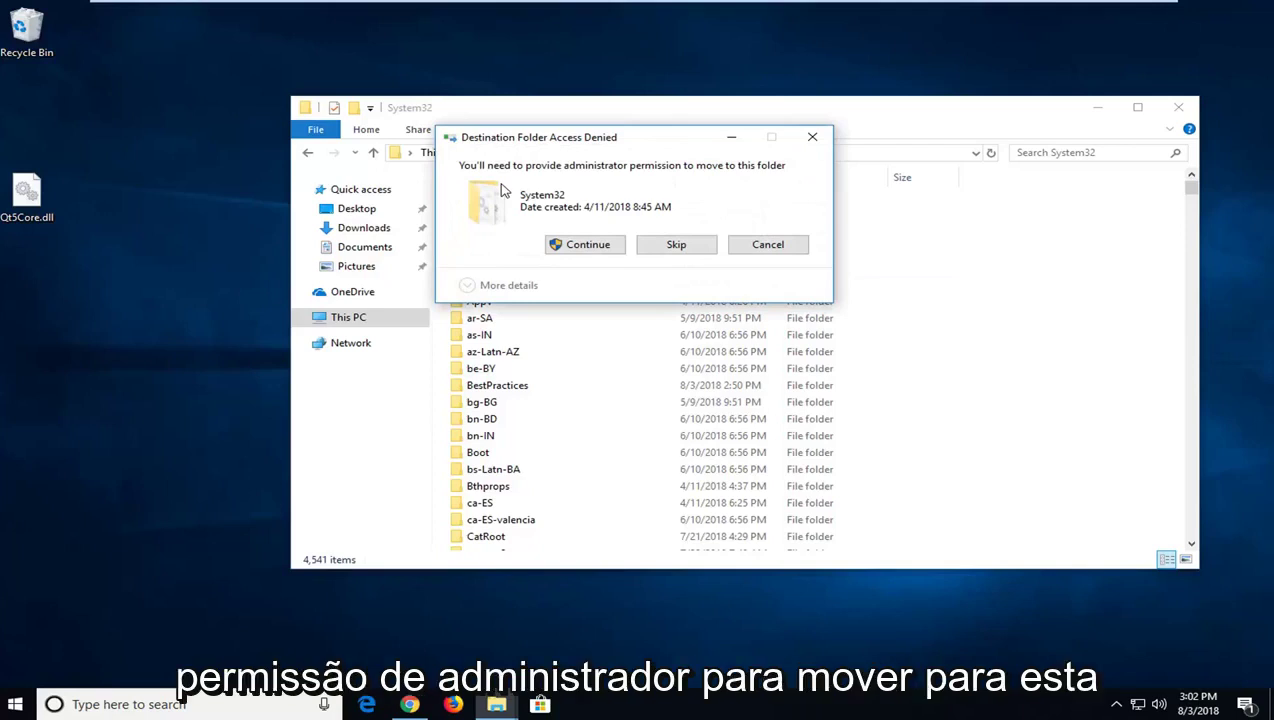
click(580, 245)
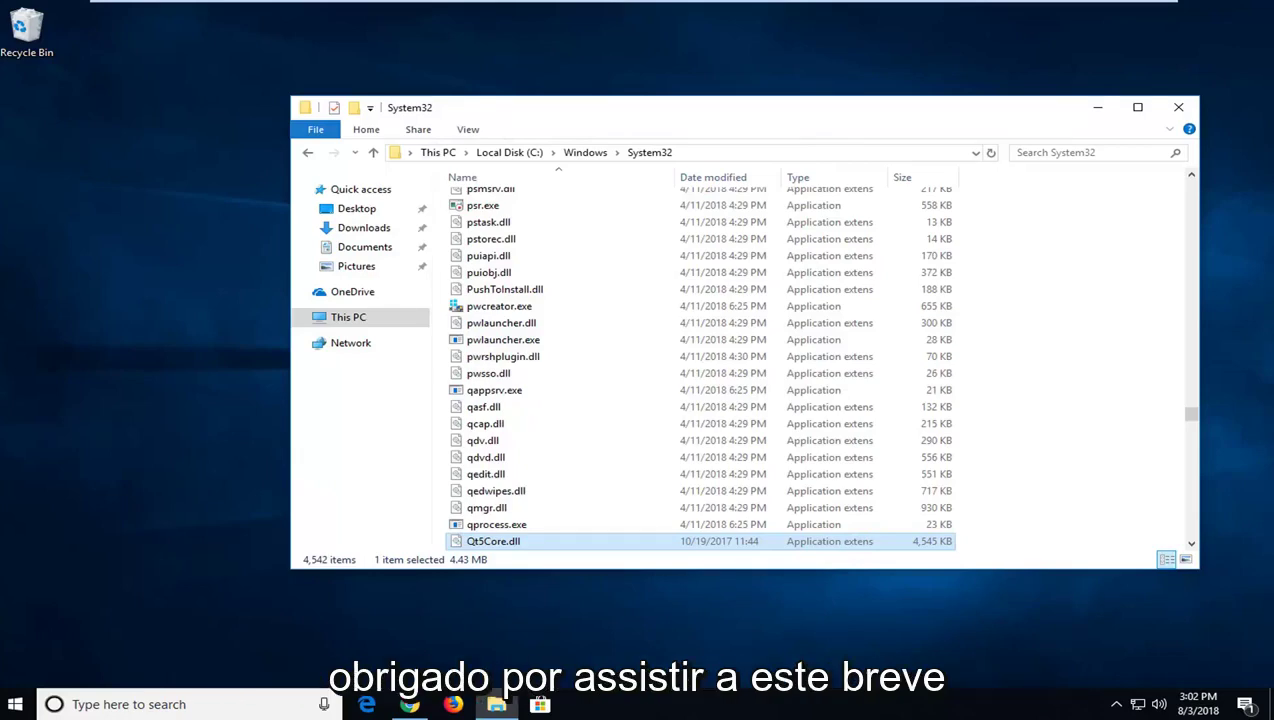
click(1181, 107)
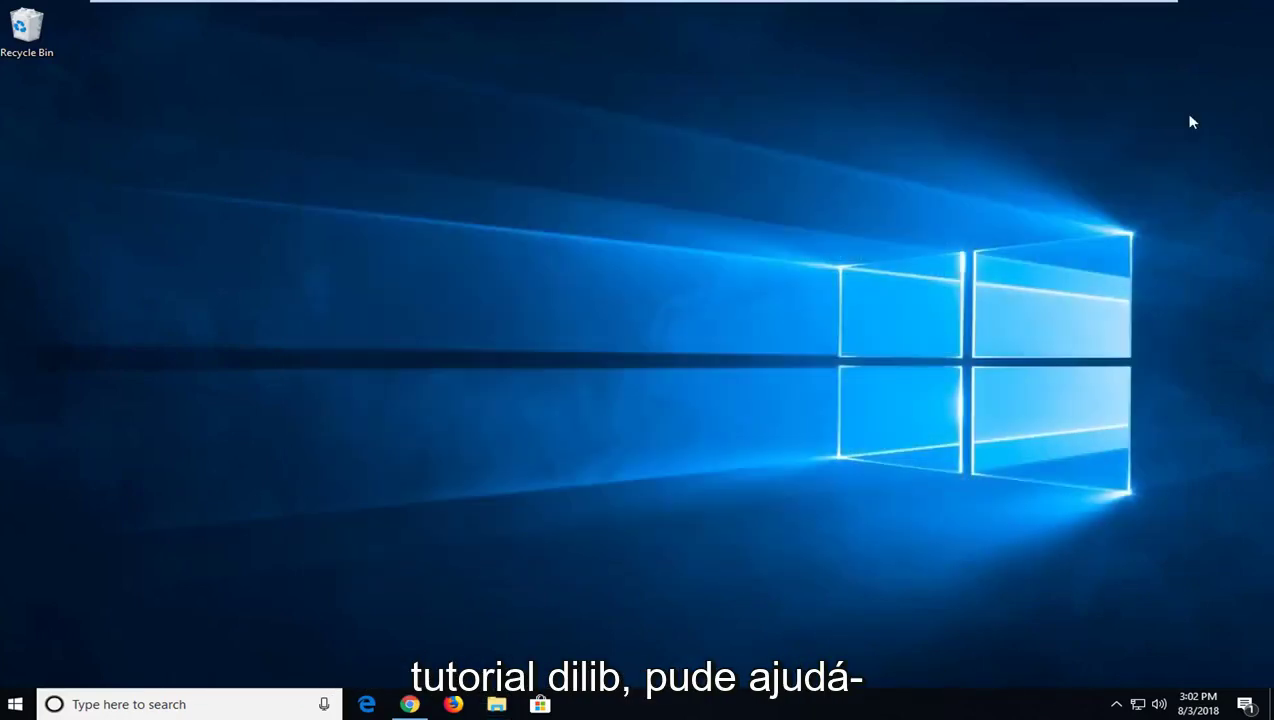